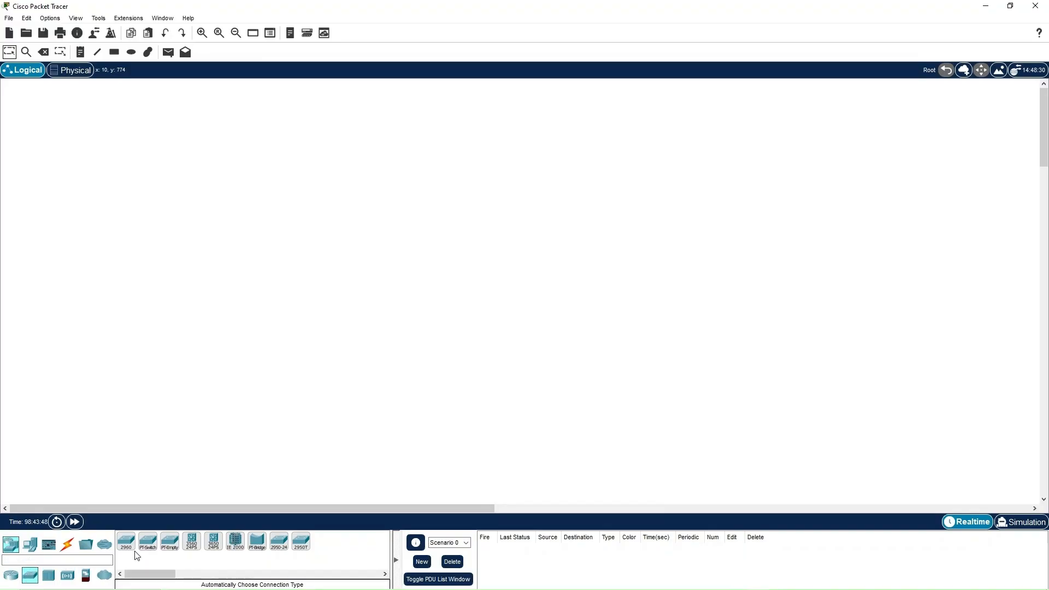
Step: Place a 2960 switch in the upper middle of the empty workspace and open its command line interface
drag(128, 547, 505, 220)
click(517, 236)
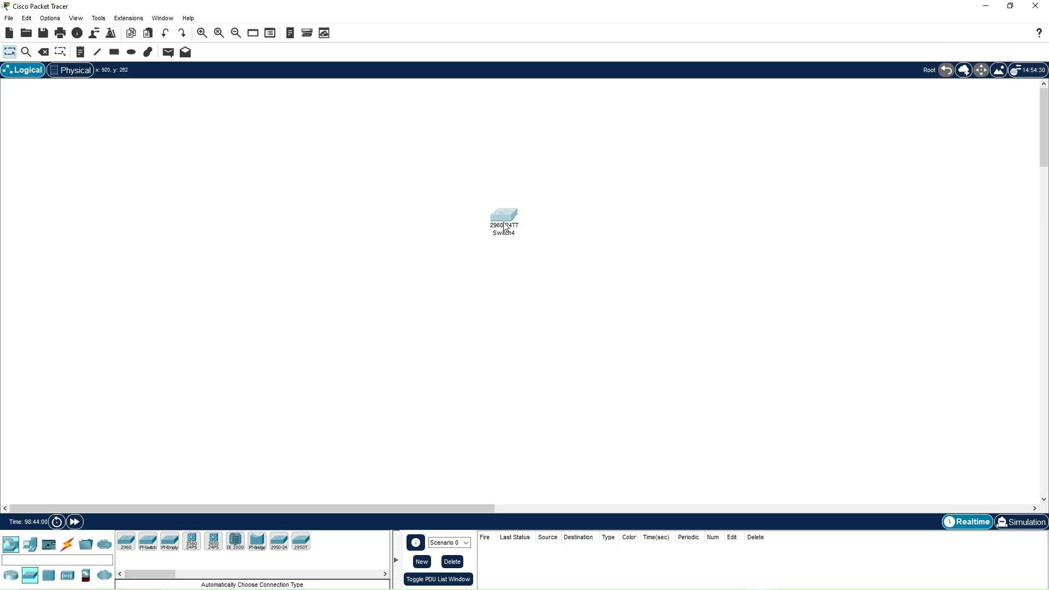
mouse_move(505, 226)
click(513, 226)
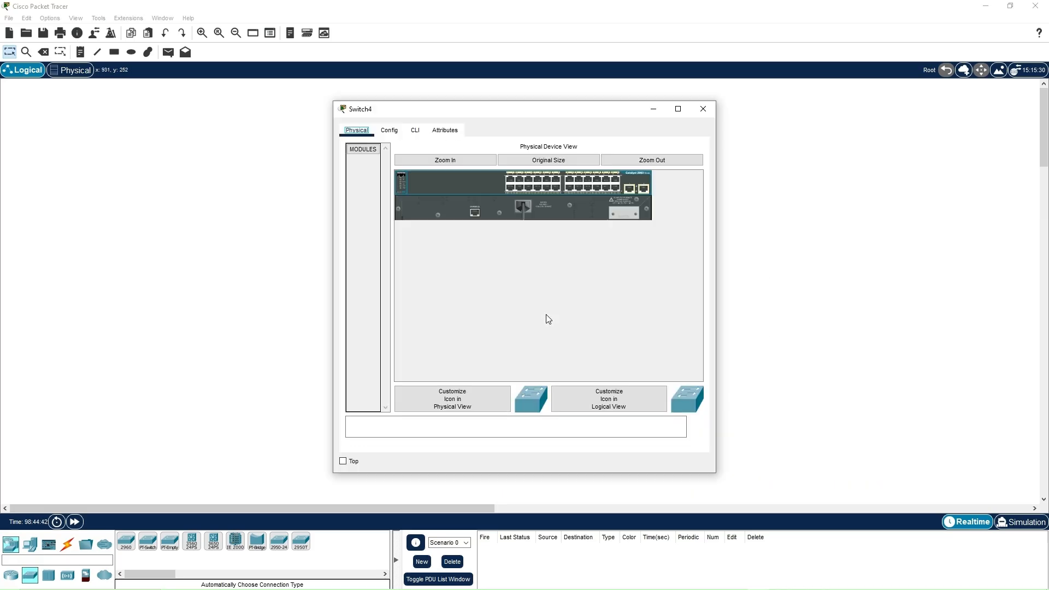
drag(407, 114, 282, 129)
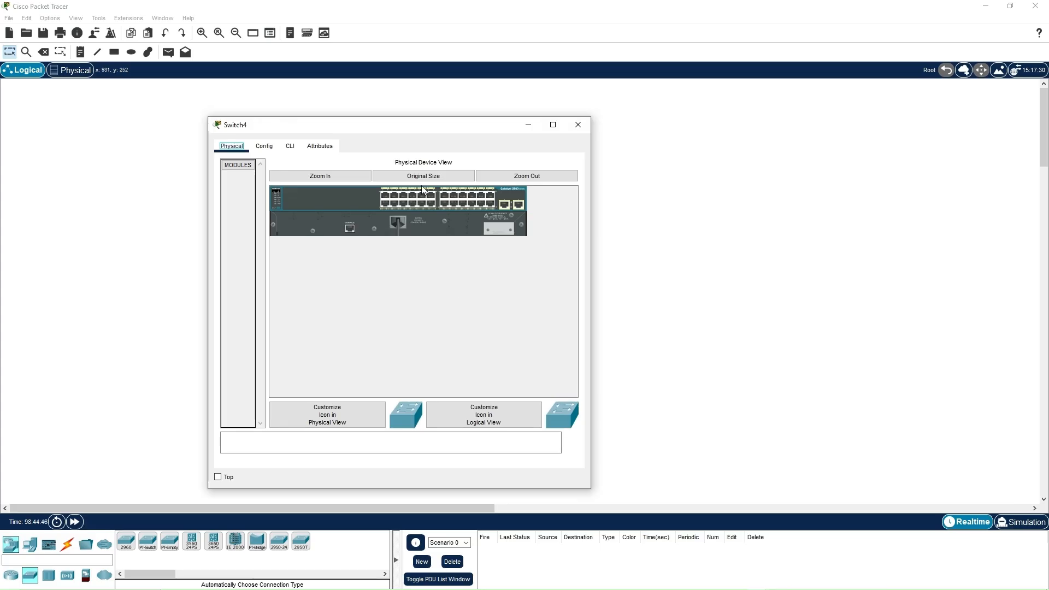
click(291, 147)
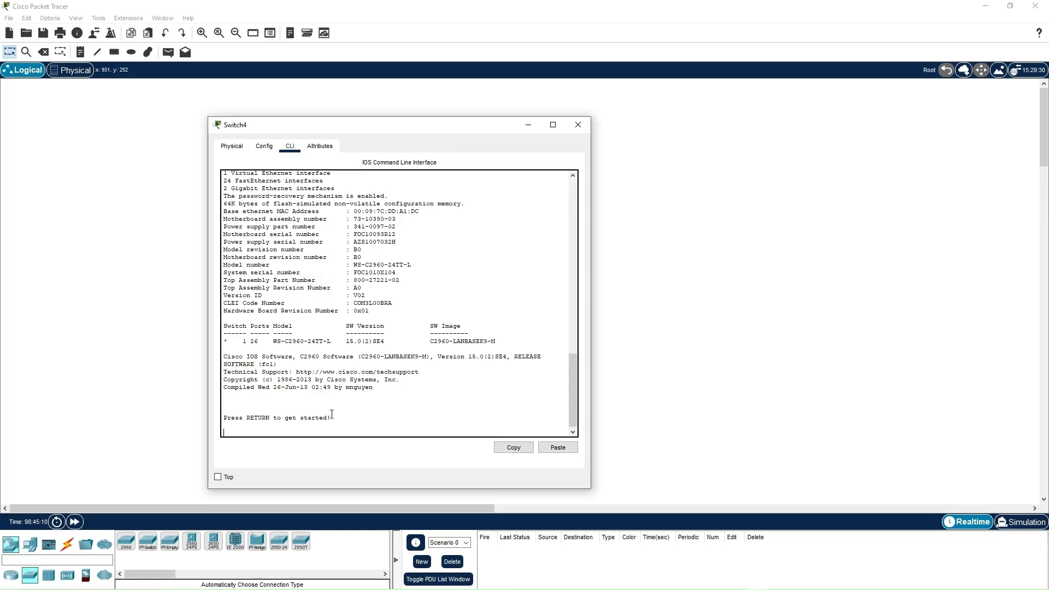
Step: Start the switch console session, enter privileged mode with "en" and enter global configuration mode with "config t"
key(Return)
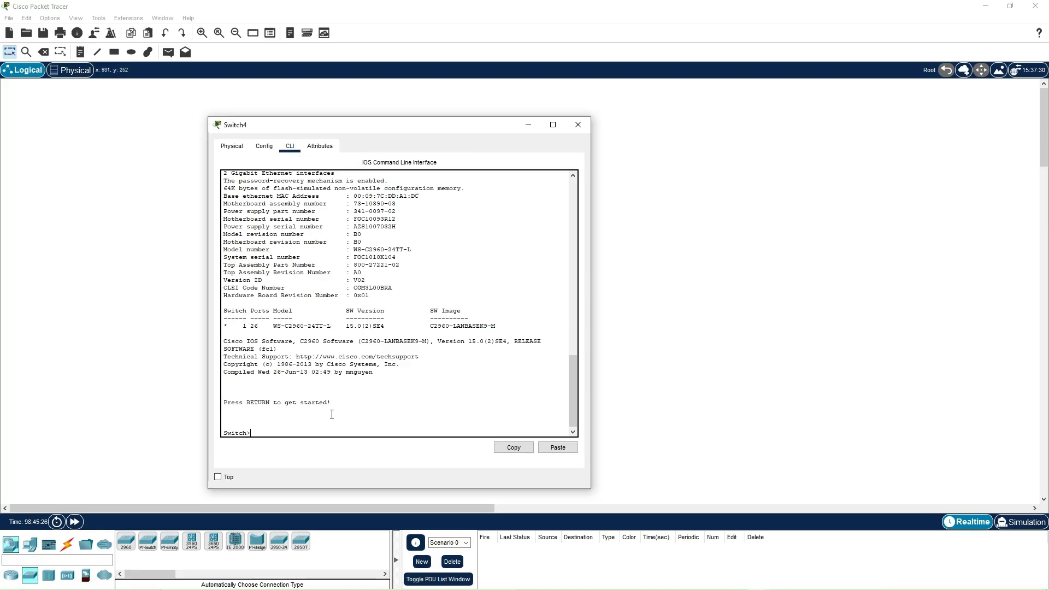
text(en)
key(Return)
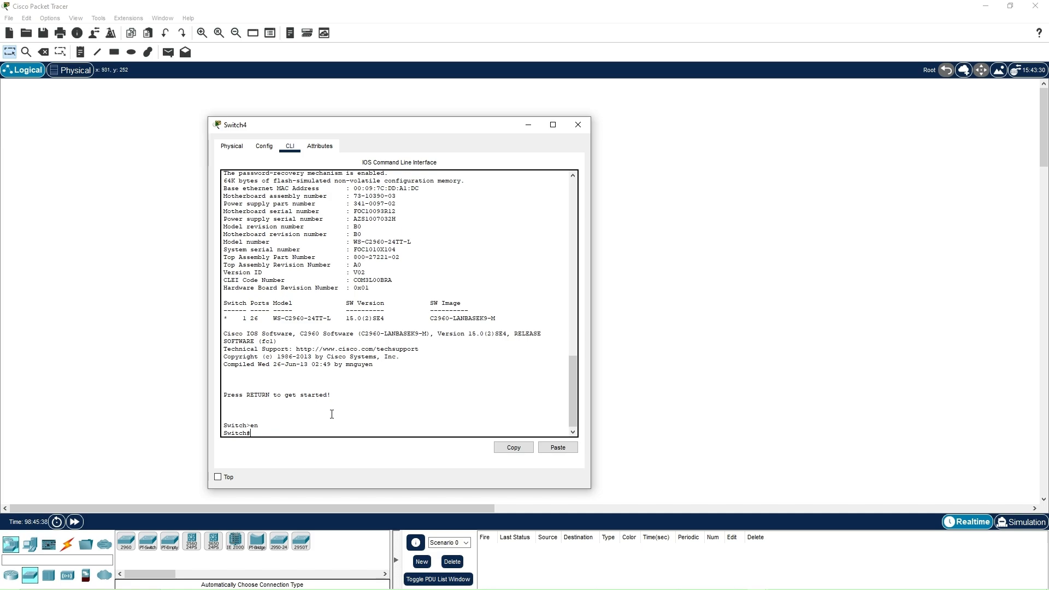
text(config t)
key(Return)
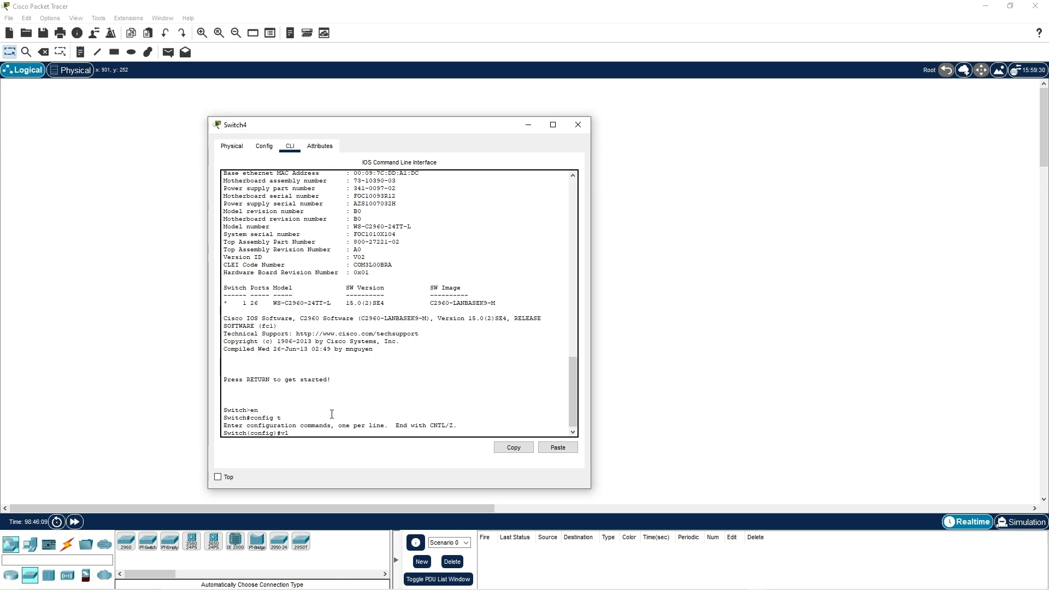
Step: Create VLAN 5 on the switch and name it Accounts
text(an)
text(5)
key(Return)
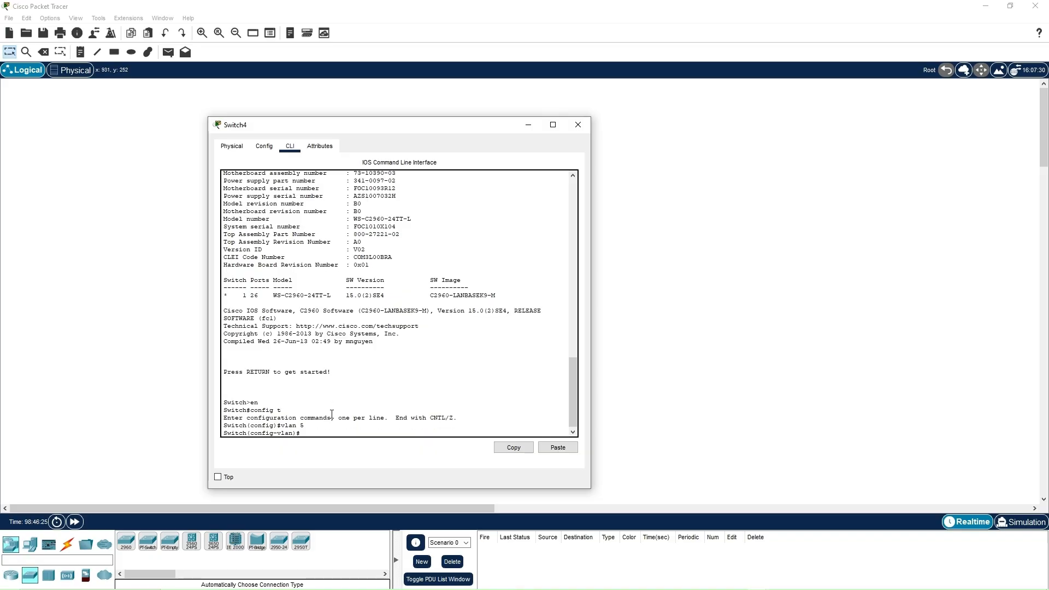
text(name)
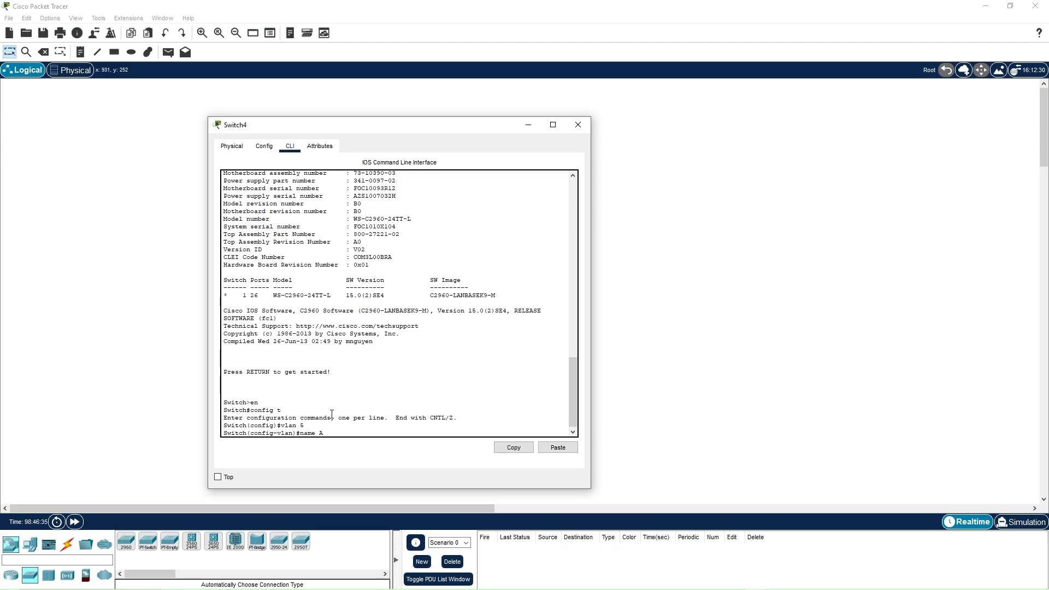
text(Accounts)
key(Return)
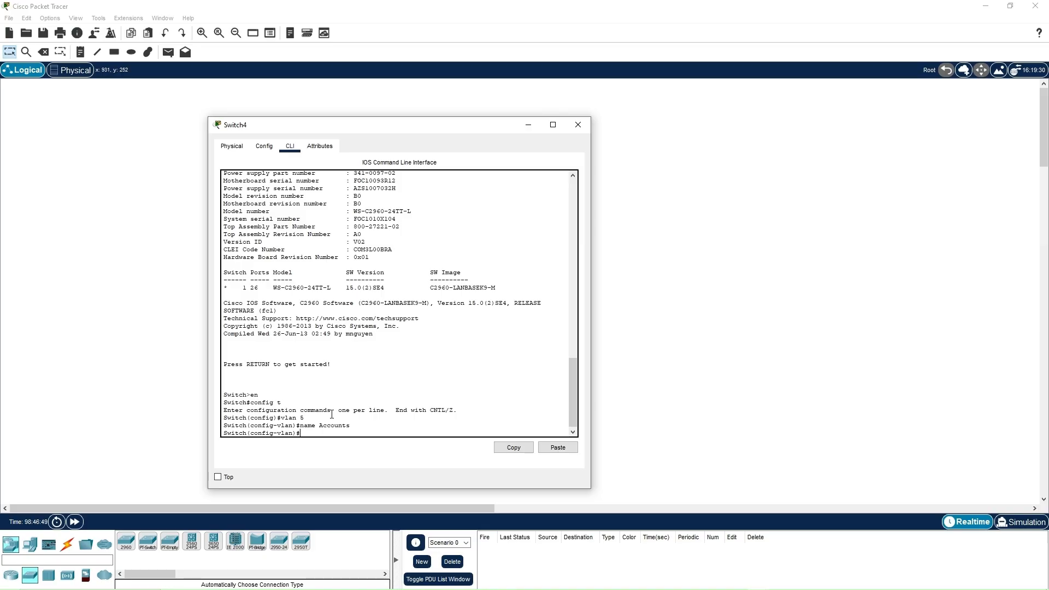
Step: Enter interface fa0/5 and set its switchport mode to access
text(int fa0/)
drag(322, 433, 318, 434)
drag(323, 434, 328, 436)
click(333, 434)
text(5)
key(Return)
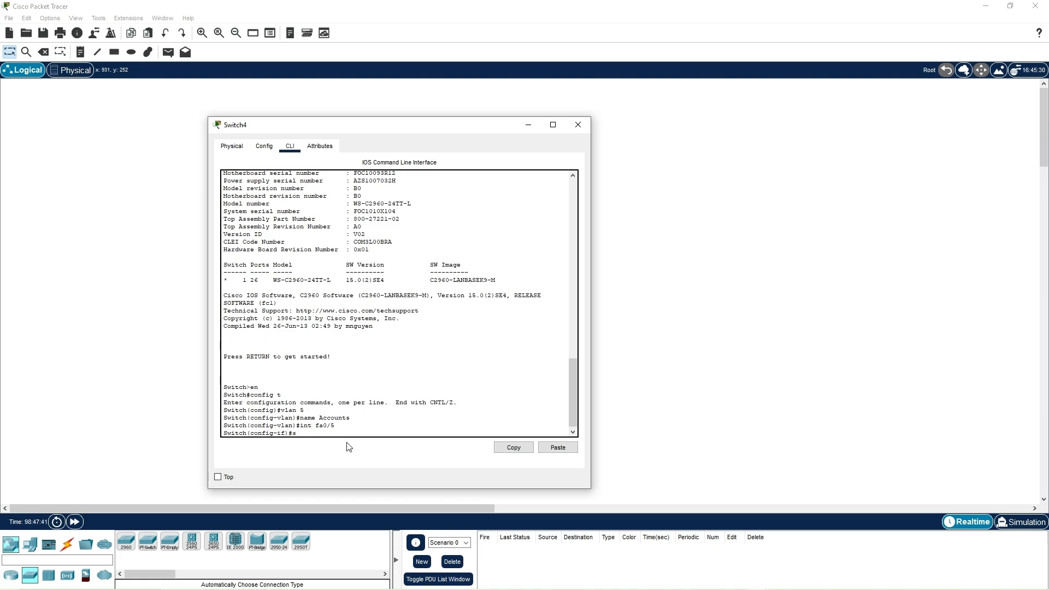
text(switchport mode access)
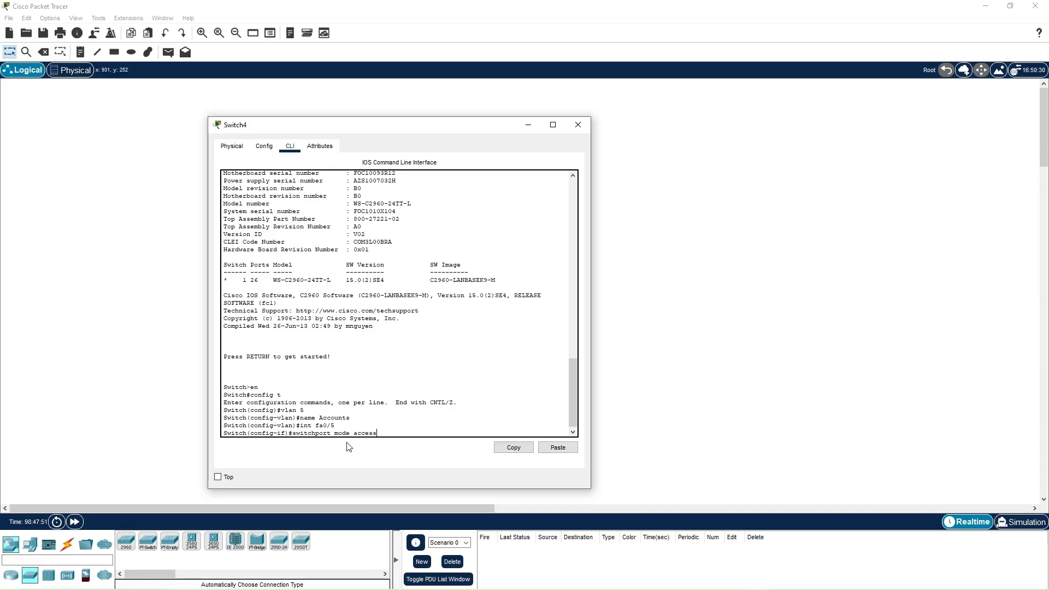
drag(382, 434, 354, 435)
click(384, 432)
key(Return)
Step: Assign interface fa0/5 to VLAN 5 with "switchport access vlan 5"
text(sw)
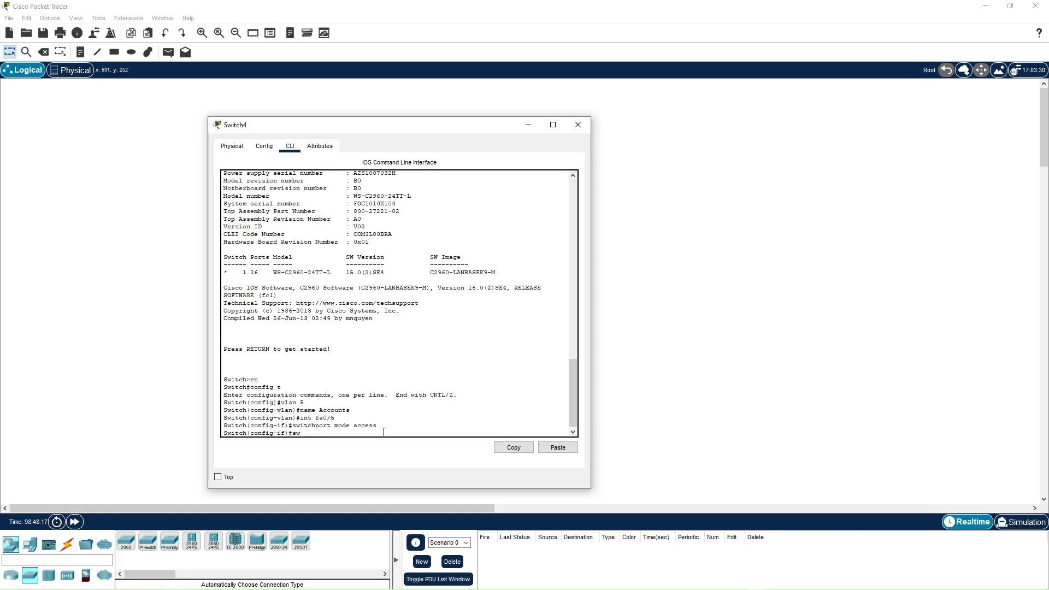
text(itchport acc)
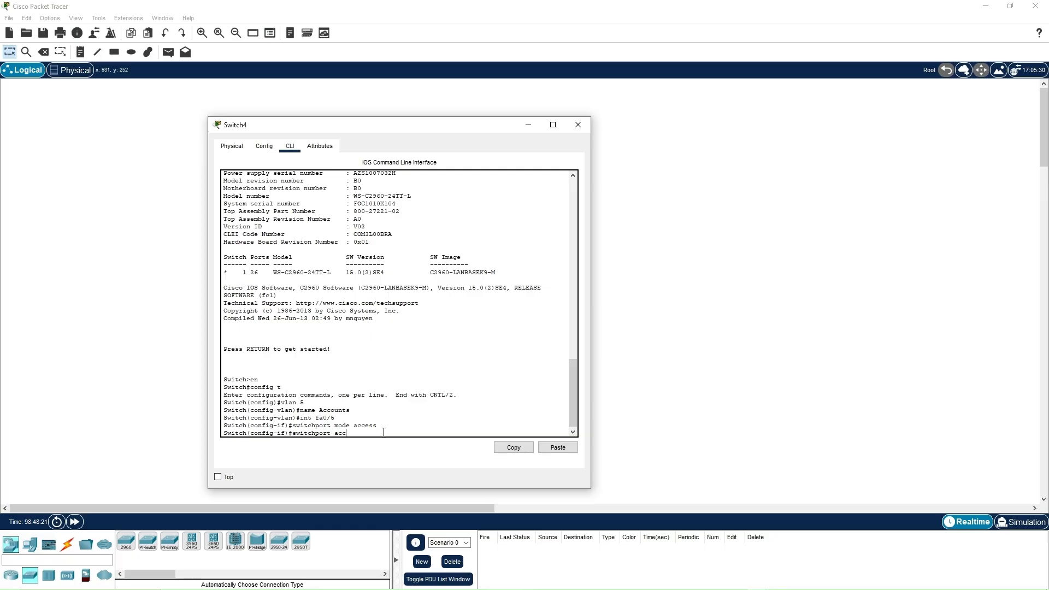
text(ess vlan 5)
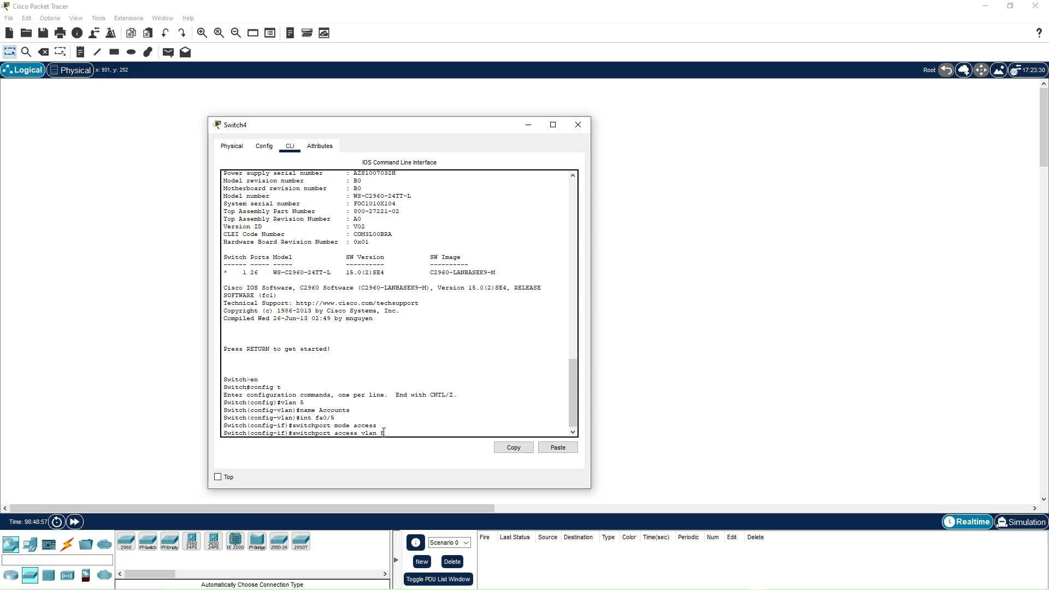
key(Return)
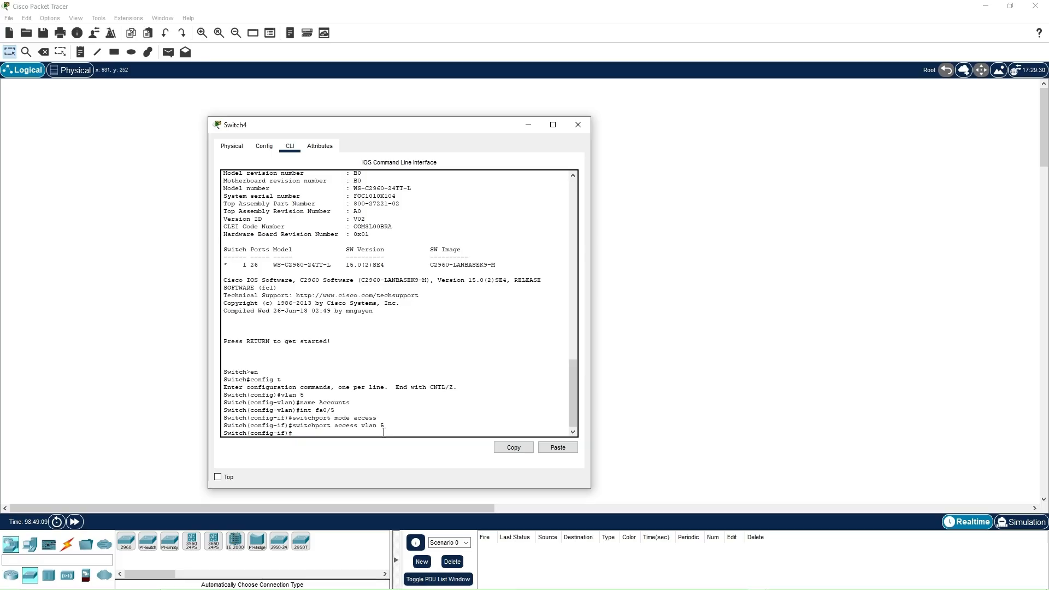
Step: Create VLAN 6 on the switch and name it Sales
text(vlan )
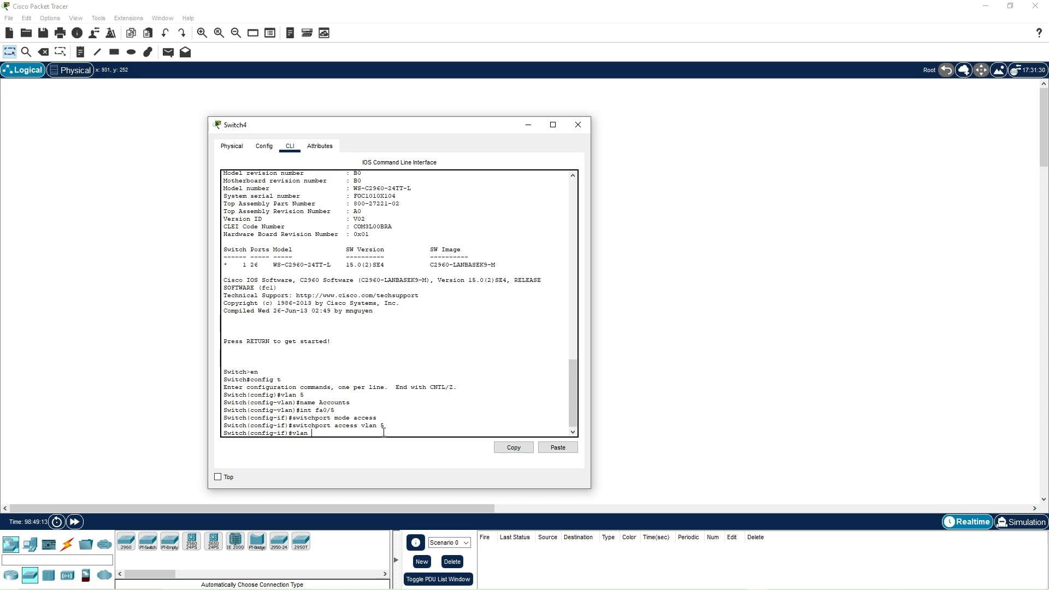
text(6)
key(Return)
text(nfig-vlan)#n)
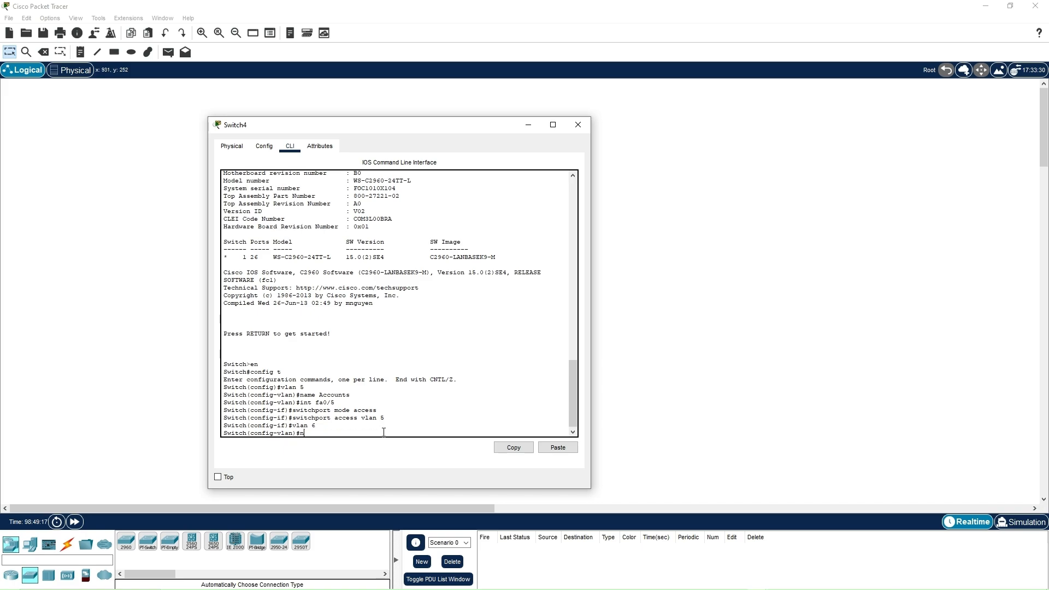
text(ame)
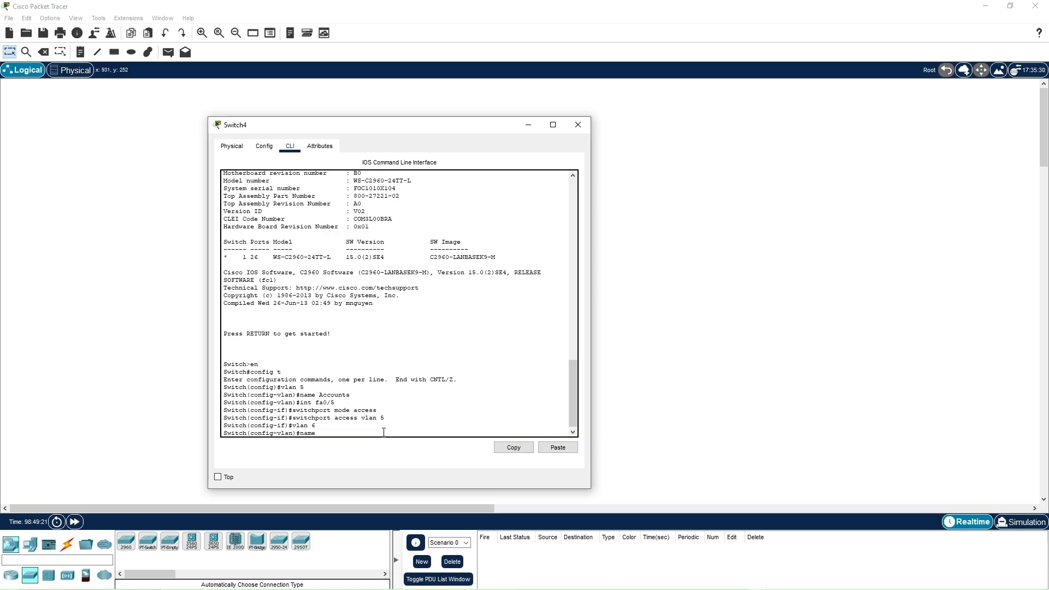
text( Sales)
key(Return)
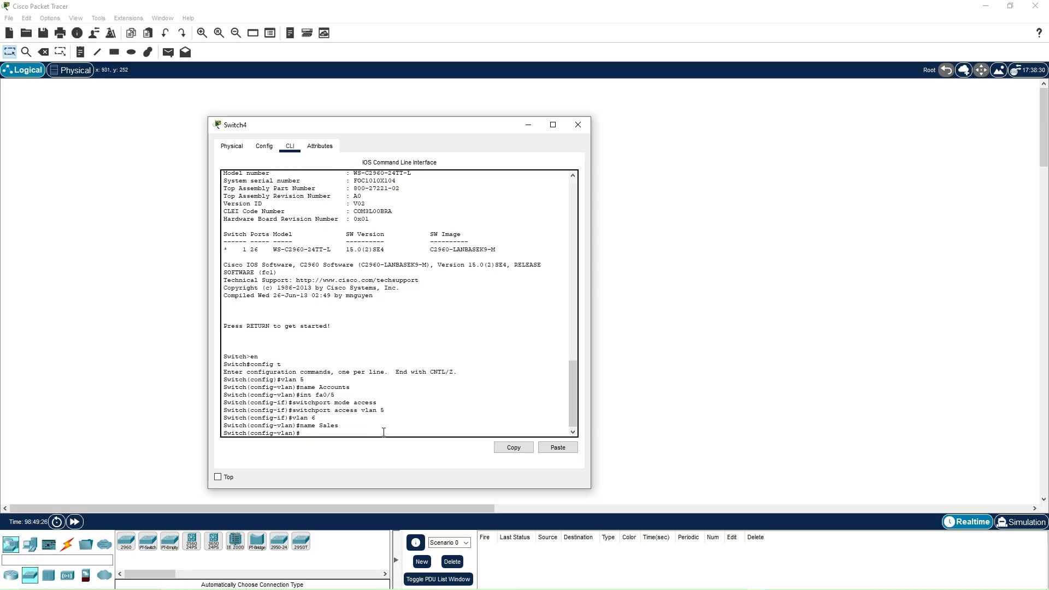
Step: Configure interface fa0/6 with switchport mode access and assign it to VLAN 6
text(int fa0/6)
key(Return)
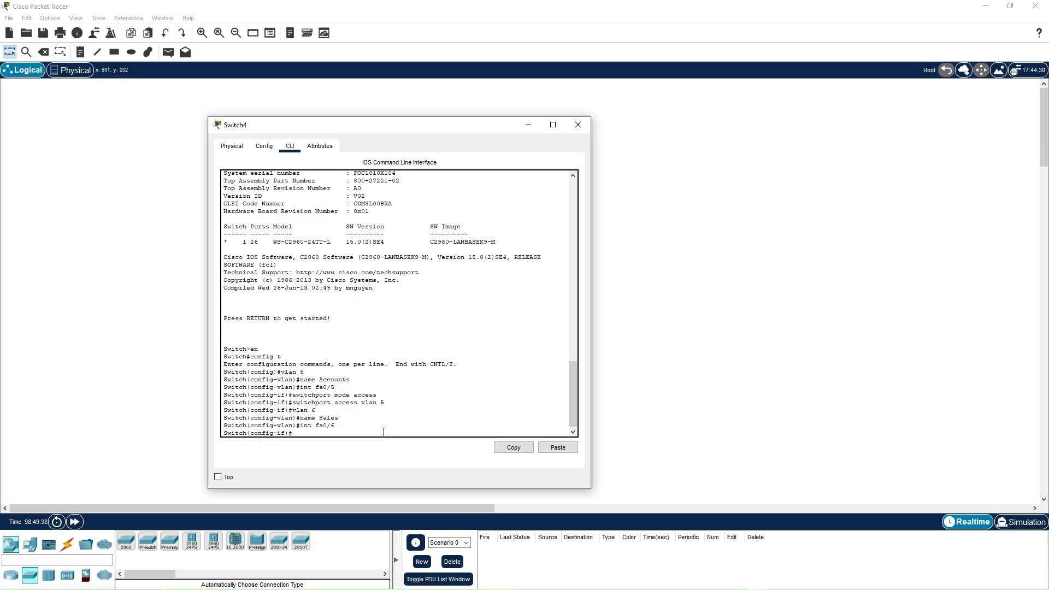
text(switchport mode )
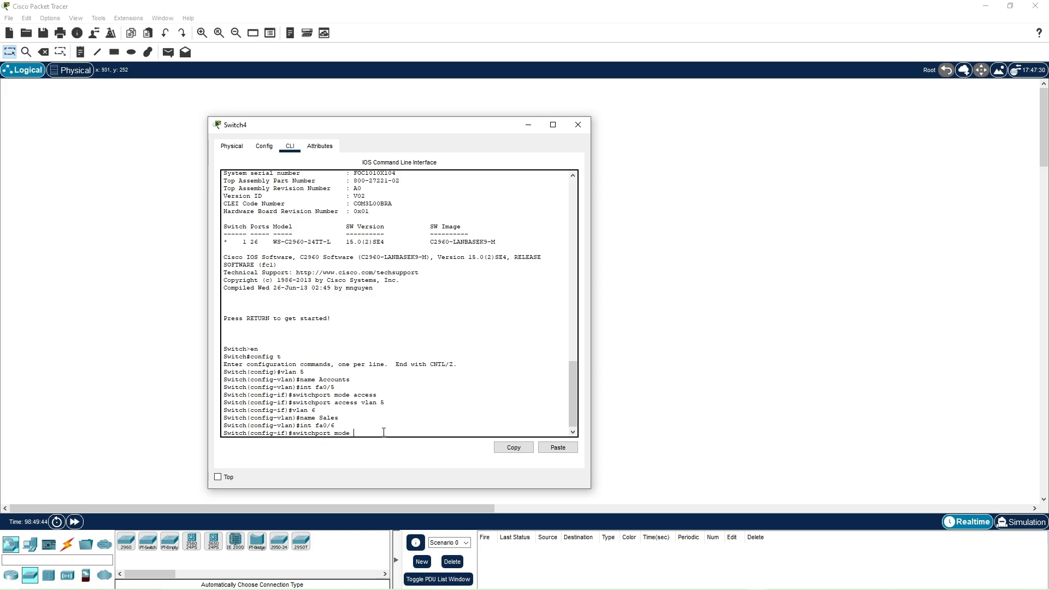
text(access)
key(Return)
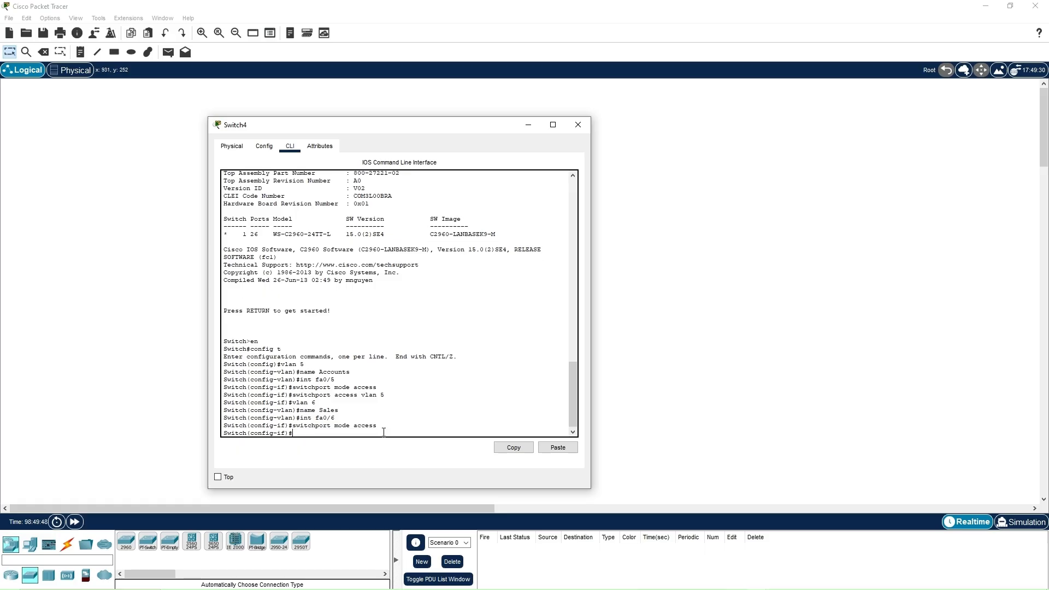
text(switchport a)
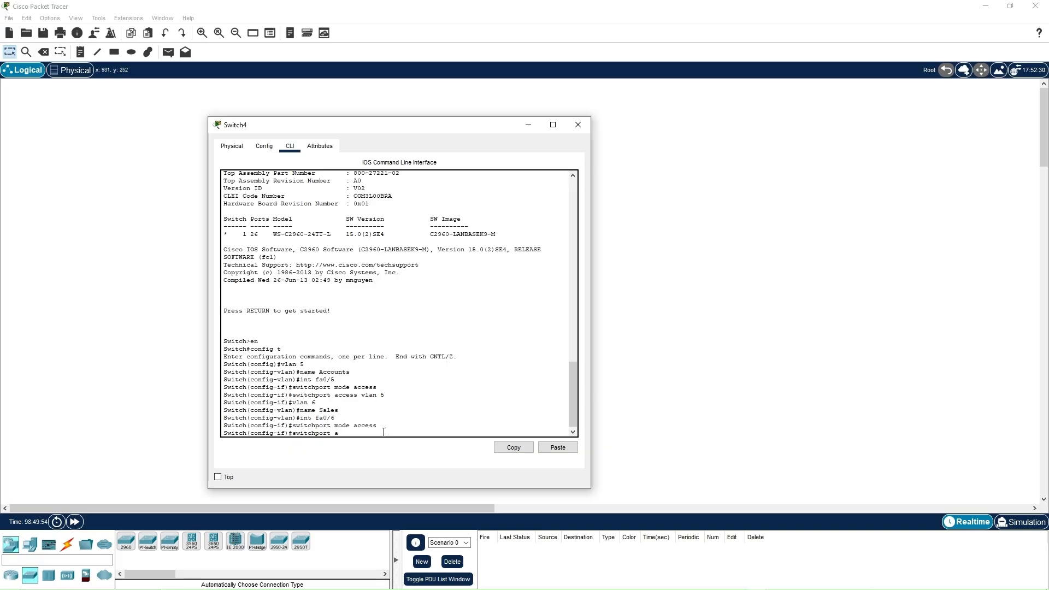
text(ccess vlan 6)
key(Return)
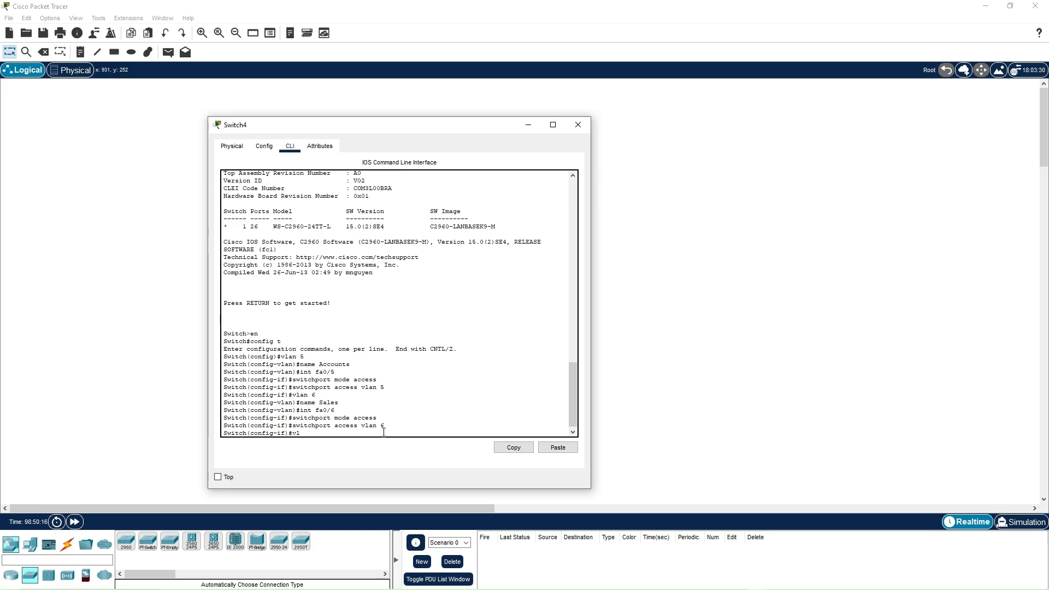
Step: Create VLAN 7 on the switch and name it HelpDesk
text(vlan 7)
key(Return)
text(name)
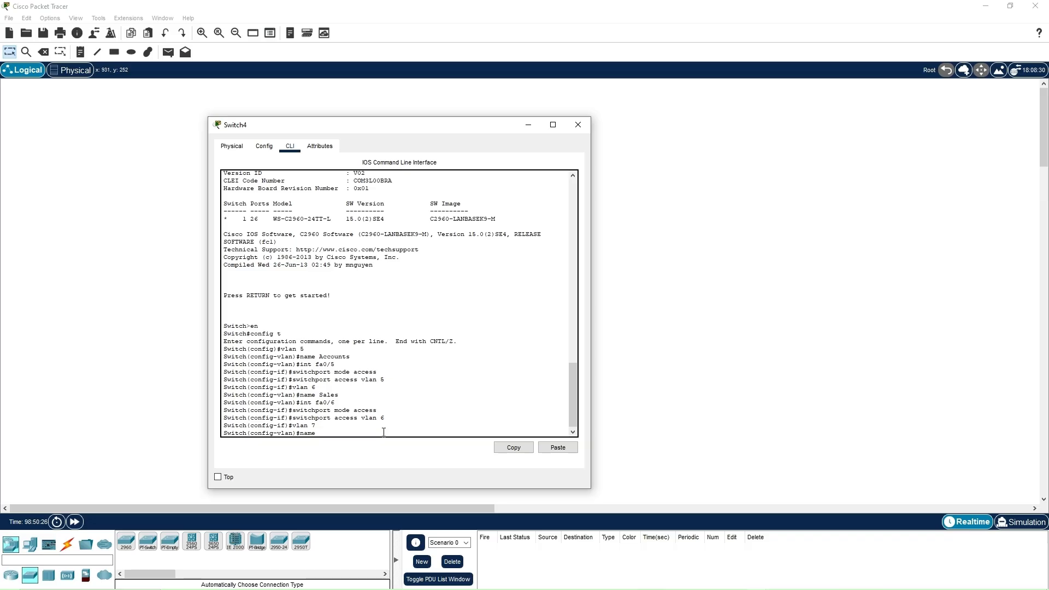
text(HelpDesk)
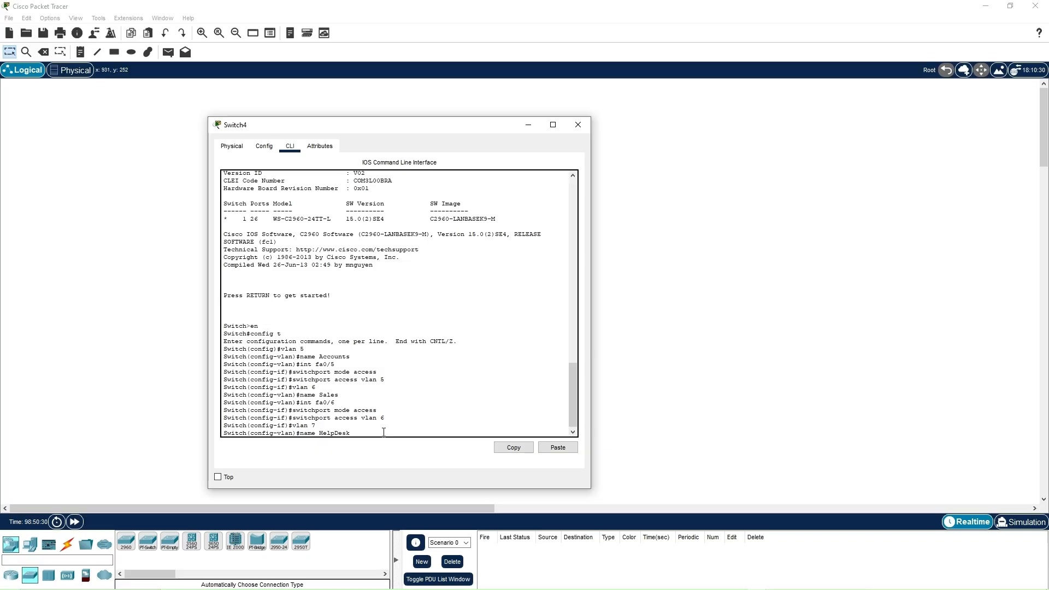
key(Return)
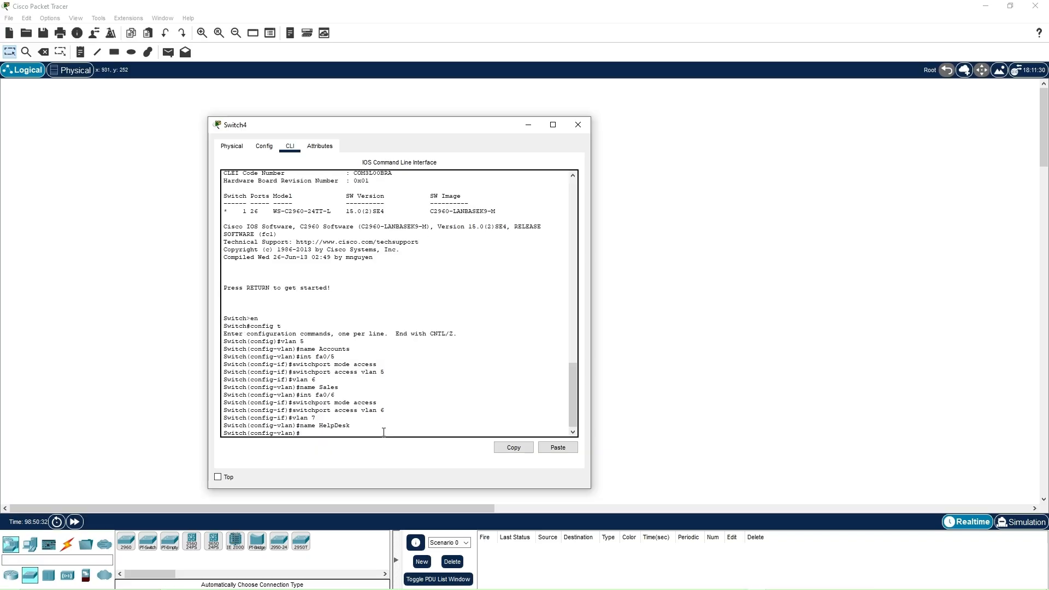
Step: Configure interface fa0/7 with switchport mode access and assign it to VLAN 7
text(int f)
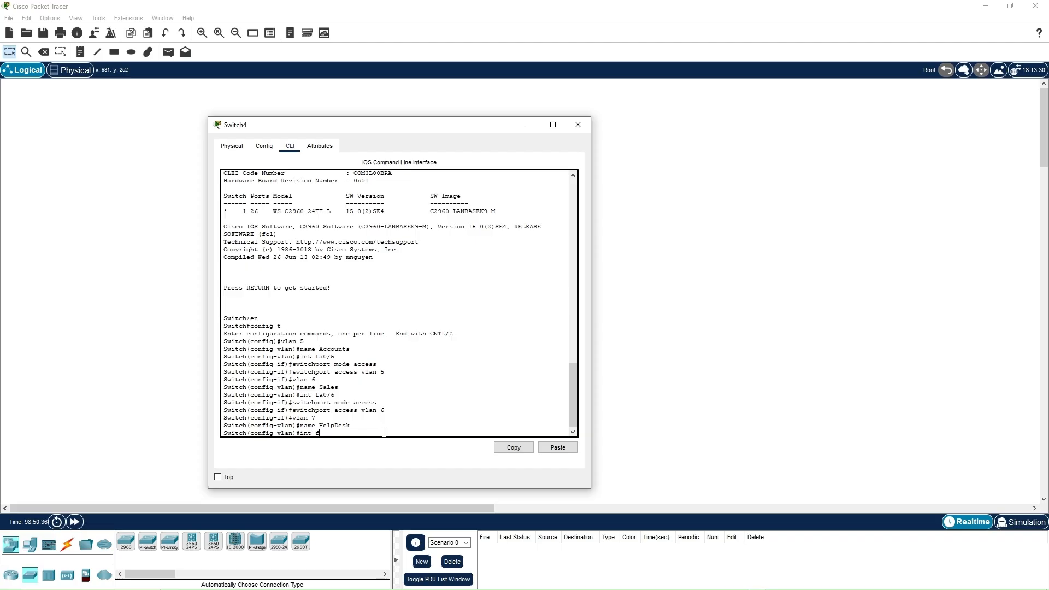
text(a0/7)
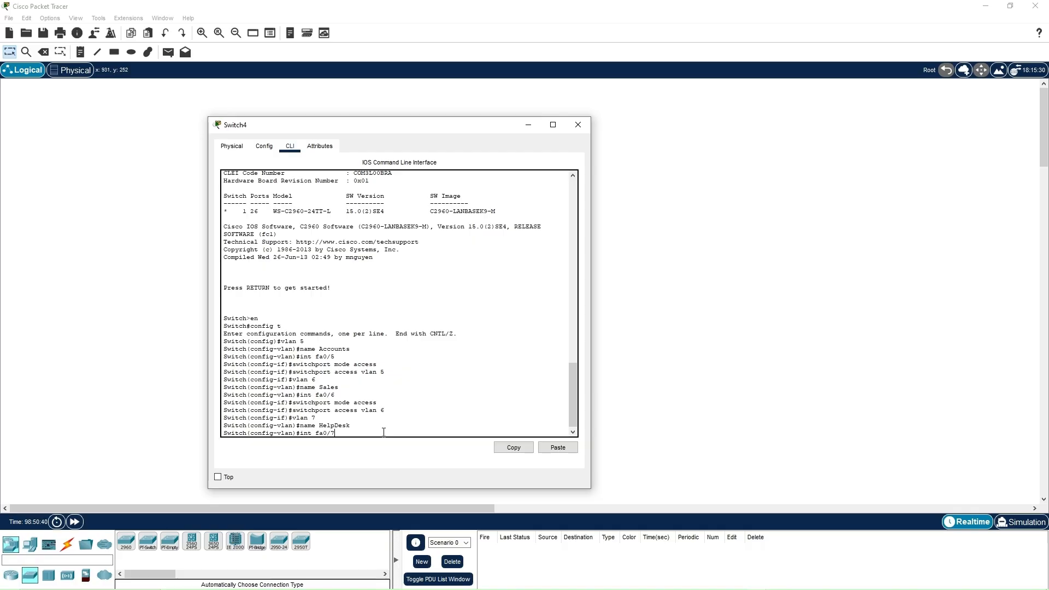
key(Return)
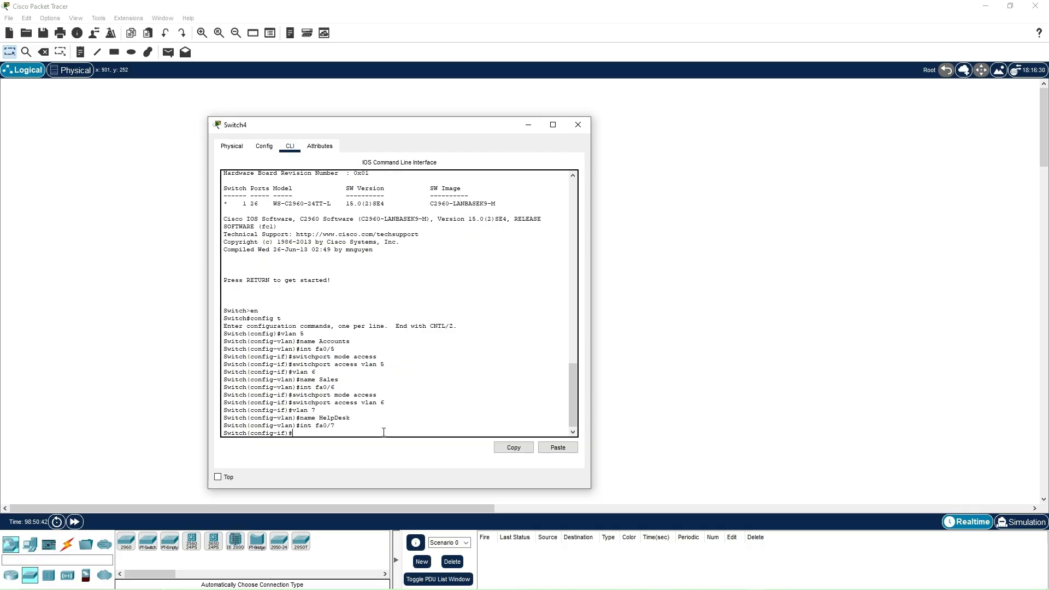
text(switchport)
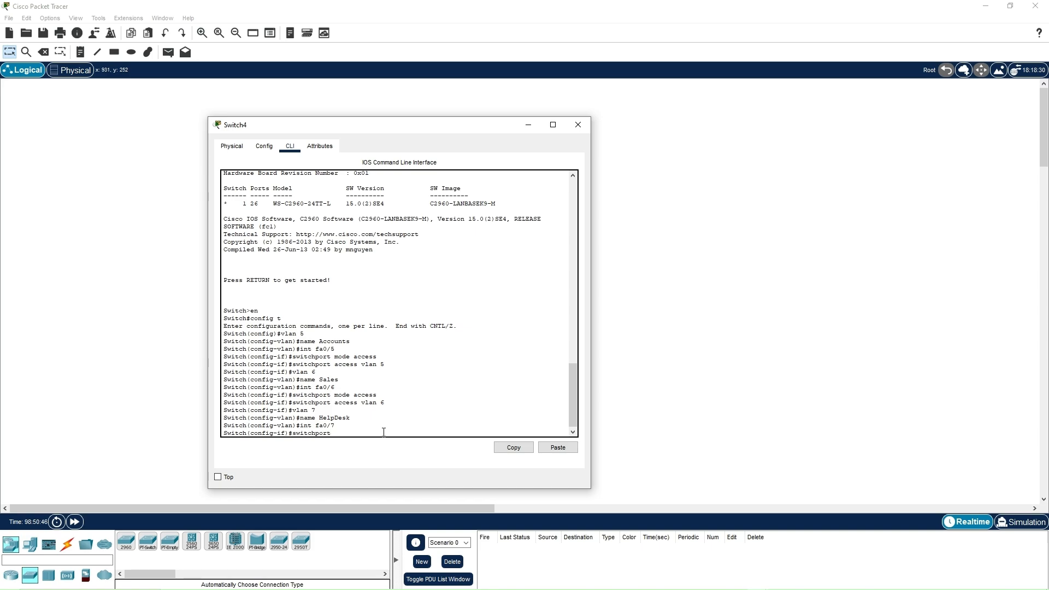
text( mode access)
key(Return)
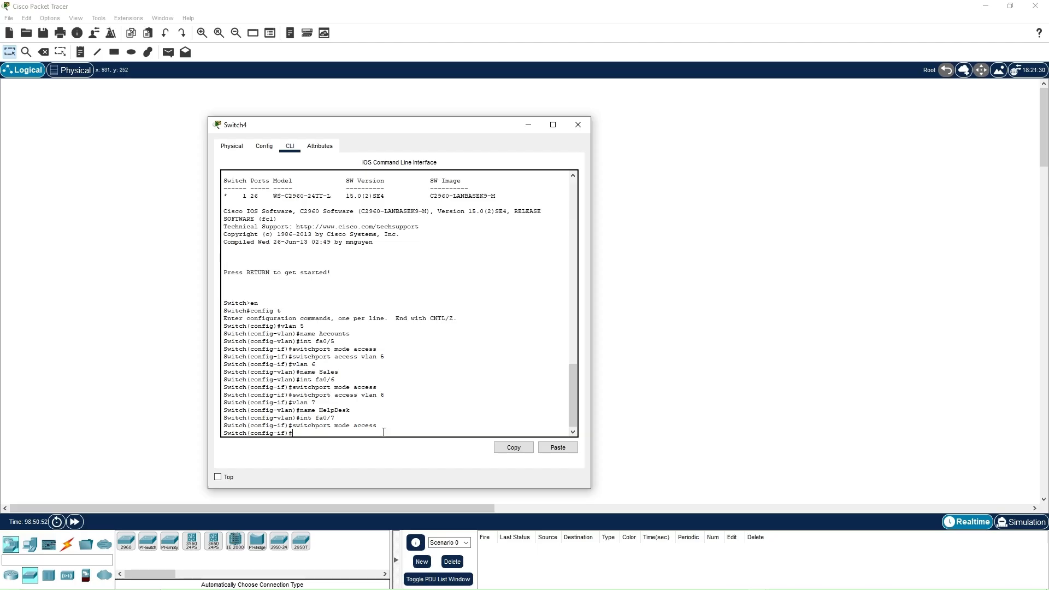
text(switchport access vlan 7)
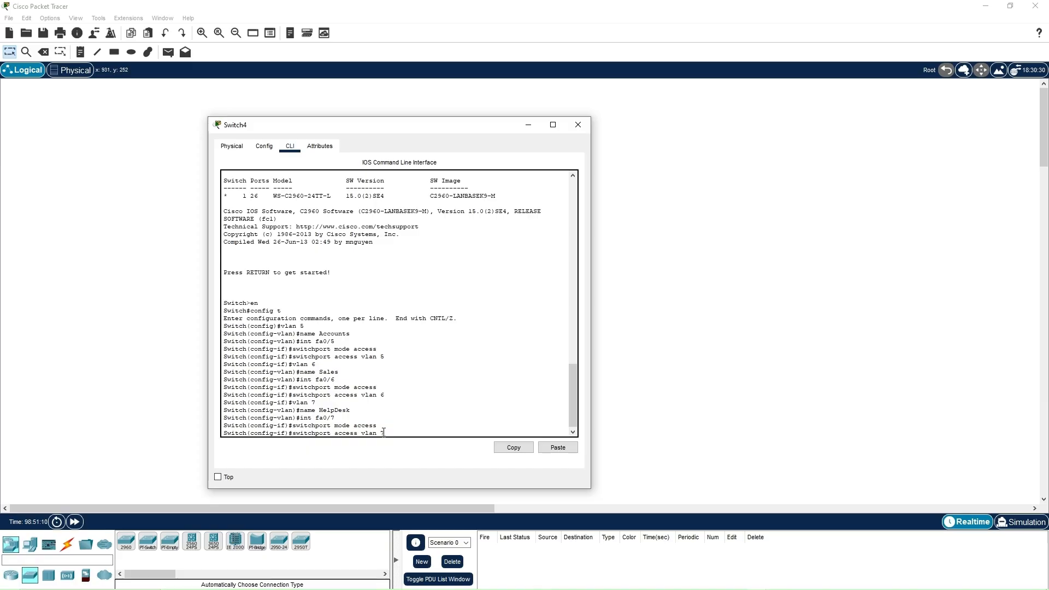
key(Return)
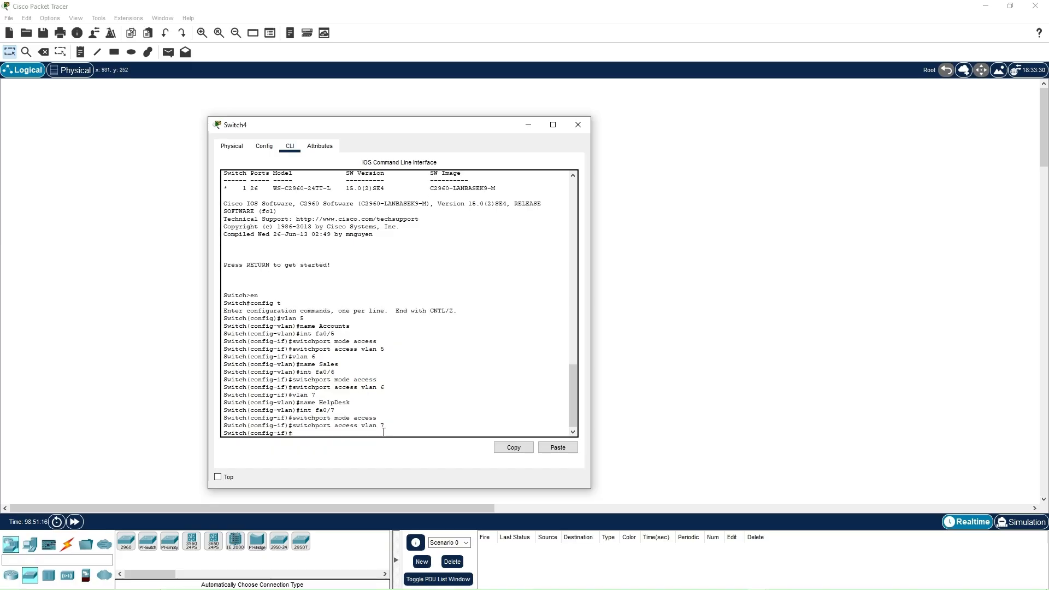
Step: Create VLAN 8 on the switch and name it GuestWifi
text(vlan 8)
key(Return)
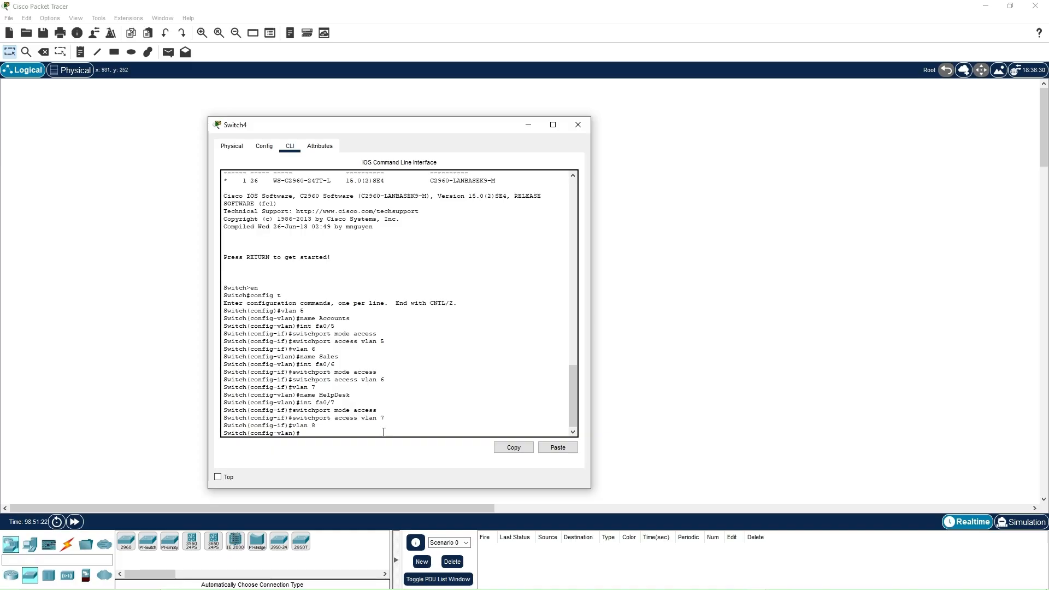
text(nam)
text(WI)
key(Left)
key(Left)
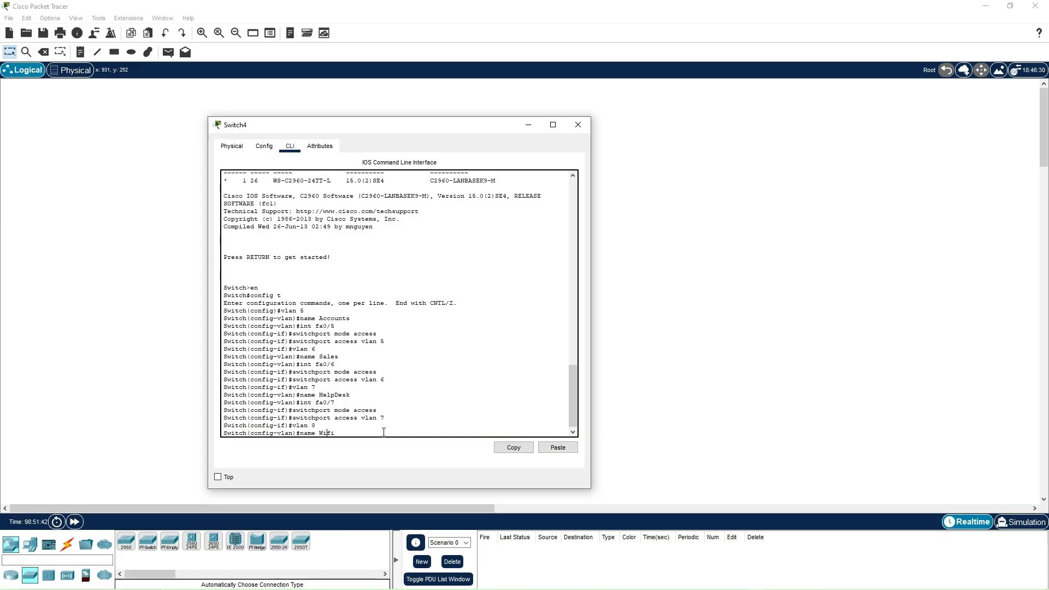
text(Guest)
key(Return)
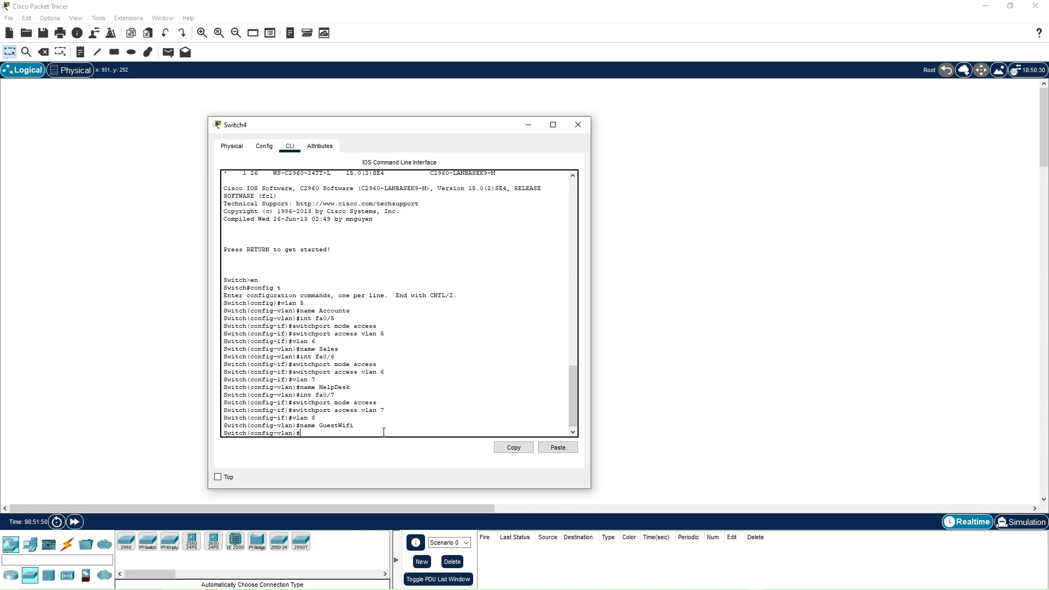
Step: Configure interface fa0/8 with switchport mode access and assign it to VLAN 8
text(int fa0/8)
key(Return)
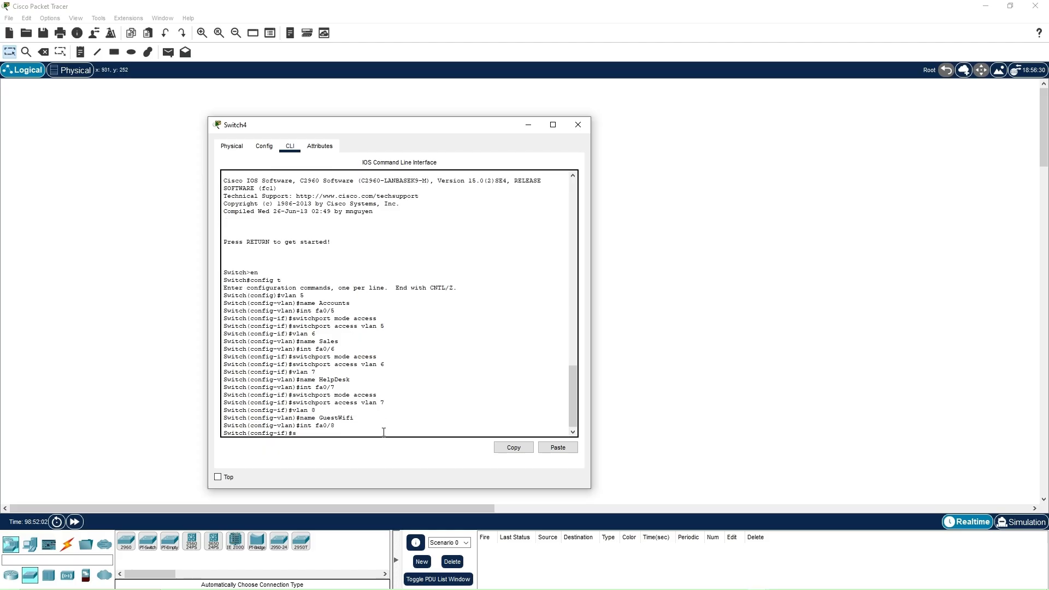
text(switchport mode access)
key(Return)
text(swit)
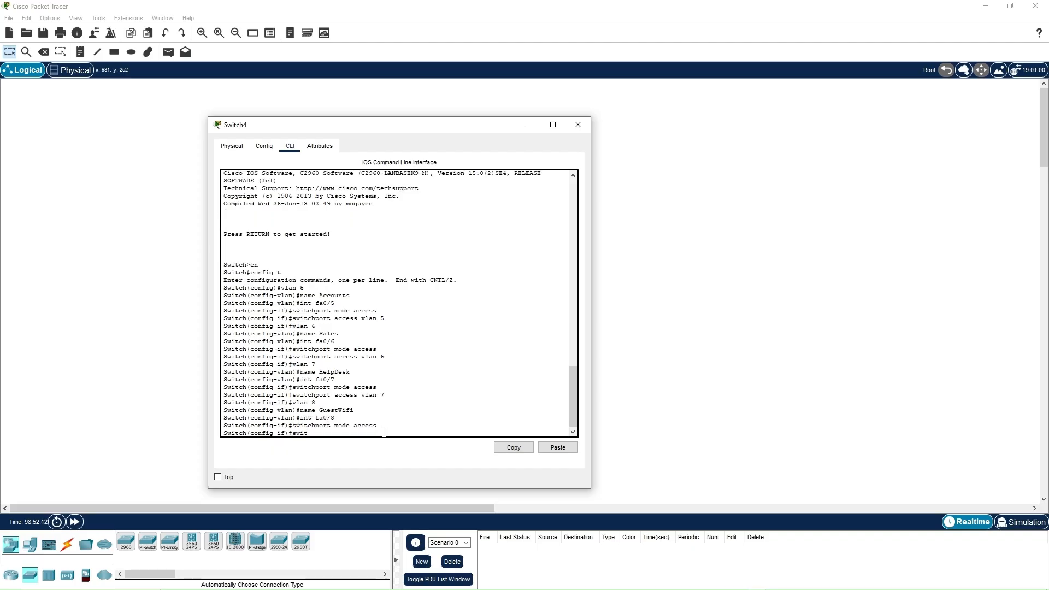
text(chport)
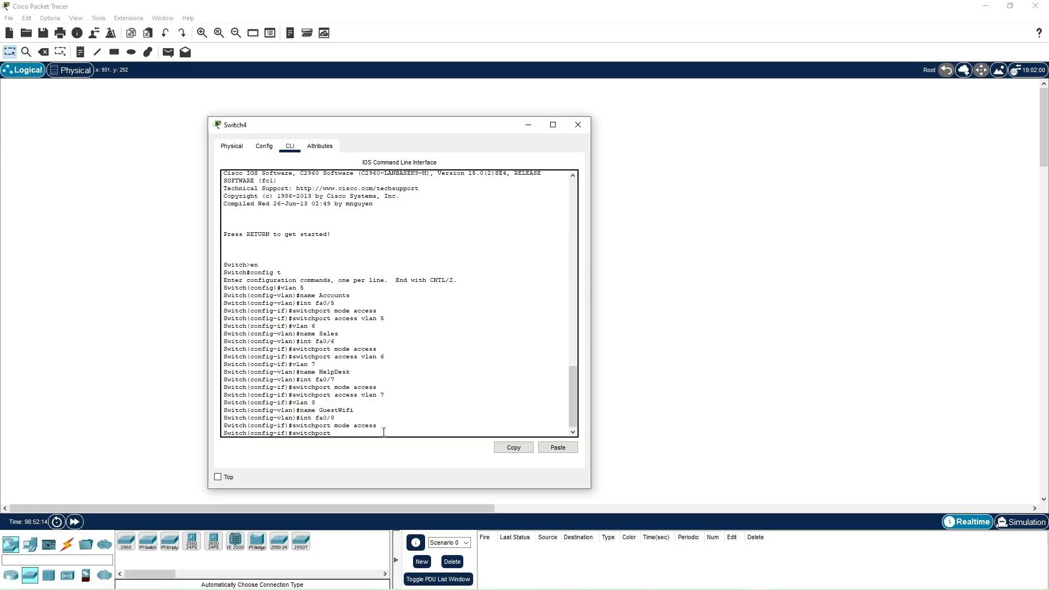
text( access vlan 8)
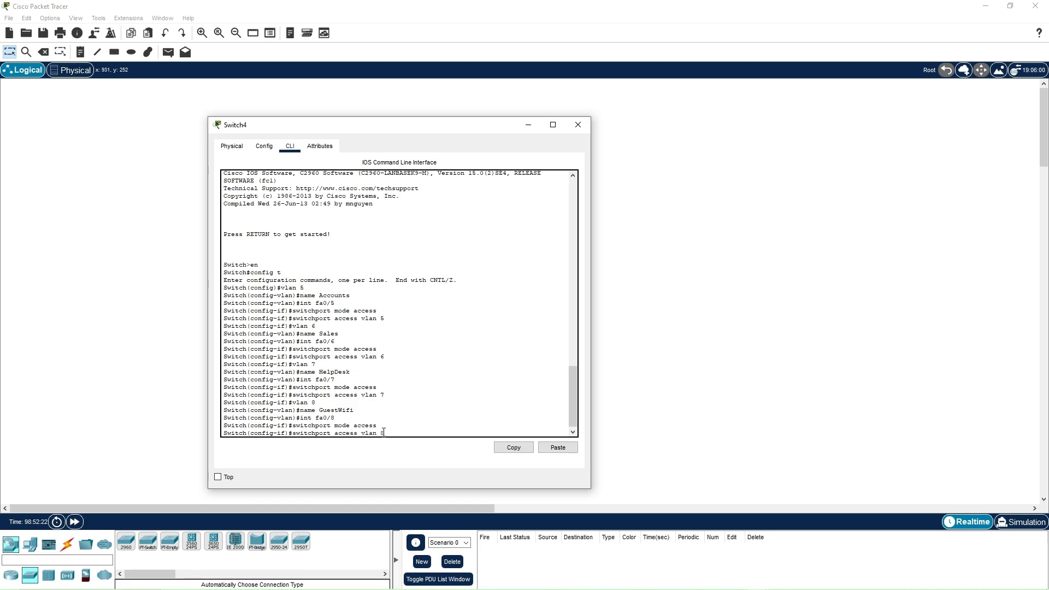
key(Return)
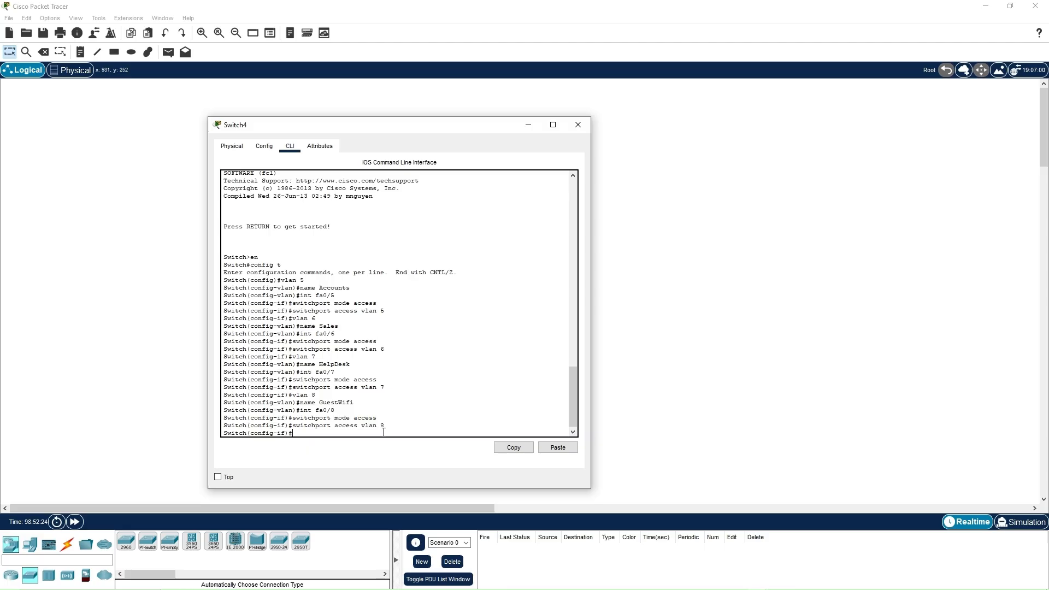
Step: Exit interface and global configuration modes to return to the privileged EXEC prompt
text(exi)
text(t)
key(Return)
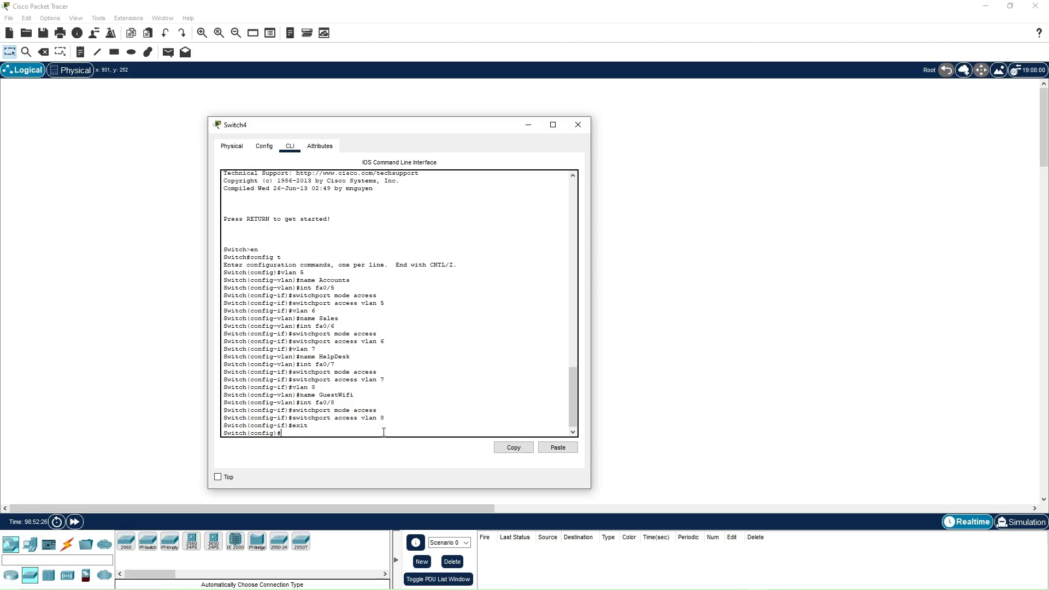
text(exi)
text(t)
key(Return)
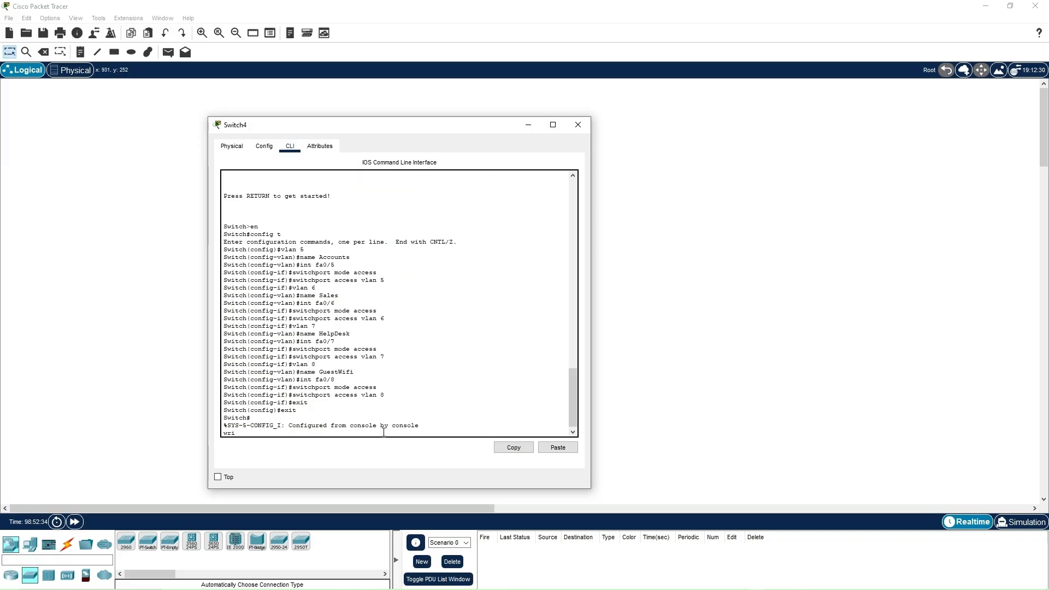
Step: Save the switch's running configuration with the write memory command
text(write)
text( mom)
text(eory)
key(BackSpace)
key(BackSpace)
key(BackSpace)
key(BackSpace)
key(BackSpace)
key(BackSpace)
text(emory)
key(Return)
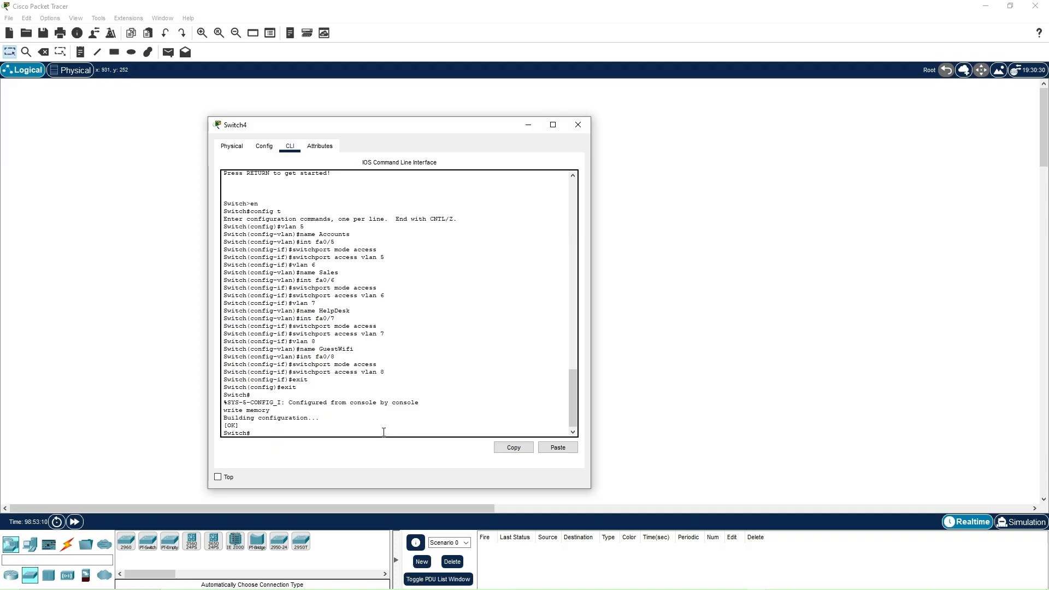
Step: Run show vlan and examine the port assignments of the default VLAN and VLANs 5 to 8
text(show vlan)
key(Return)
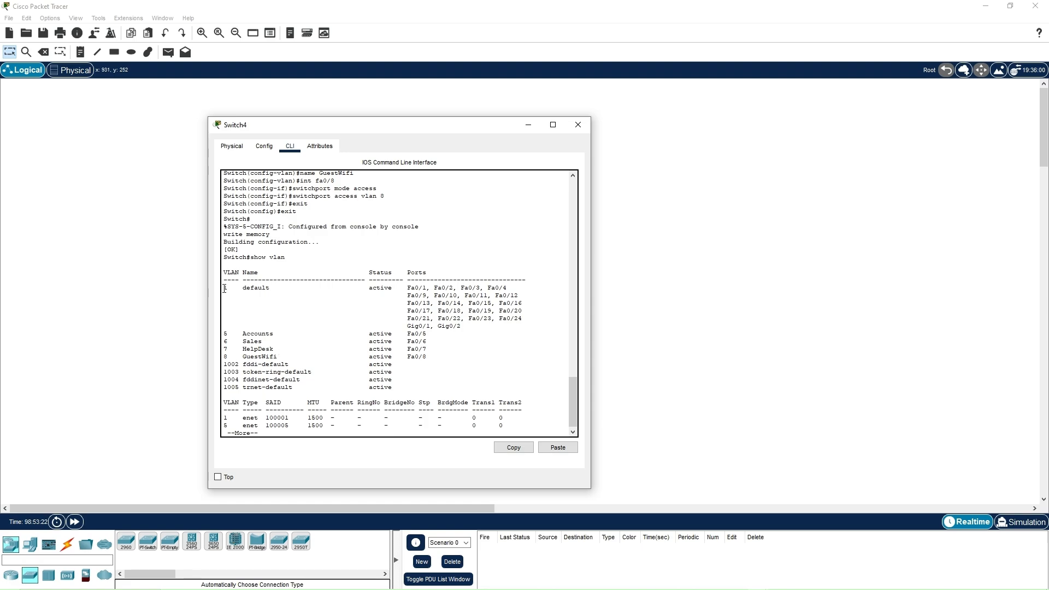
drag(224, 288, 226, 289)
drag(425, 335, 407, 356)
click(455, 368)
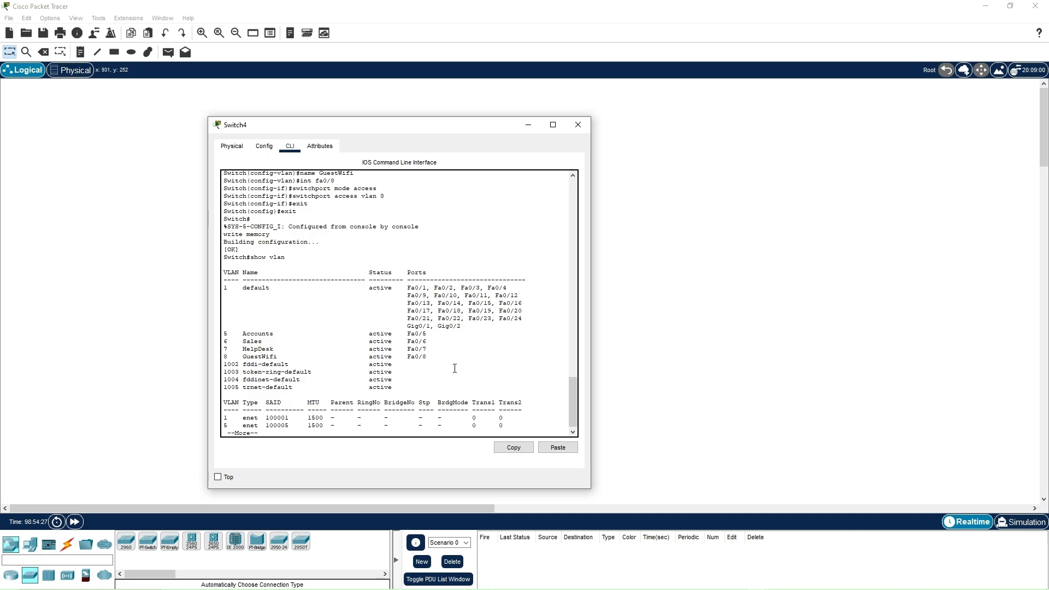